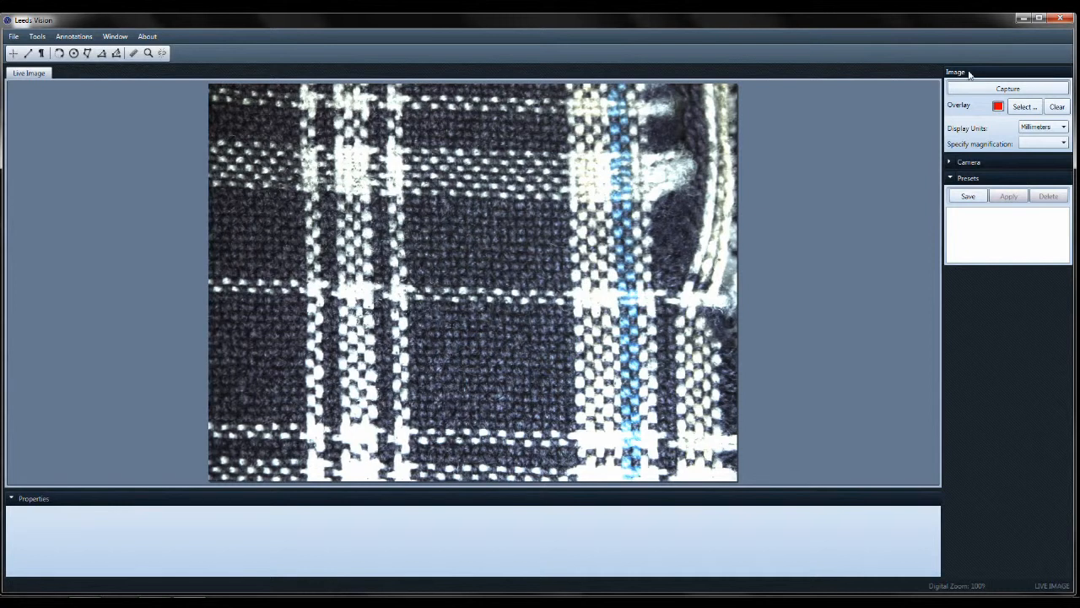
# - Set the live image's magnification to 0.65x/0.63x and capture the plaid fabric as a still image
pyautogui.click(954, 164)
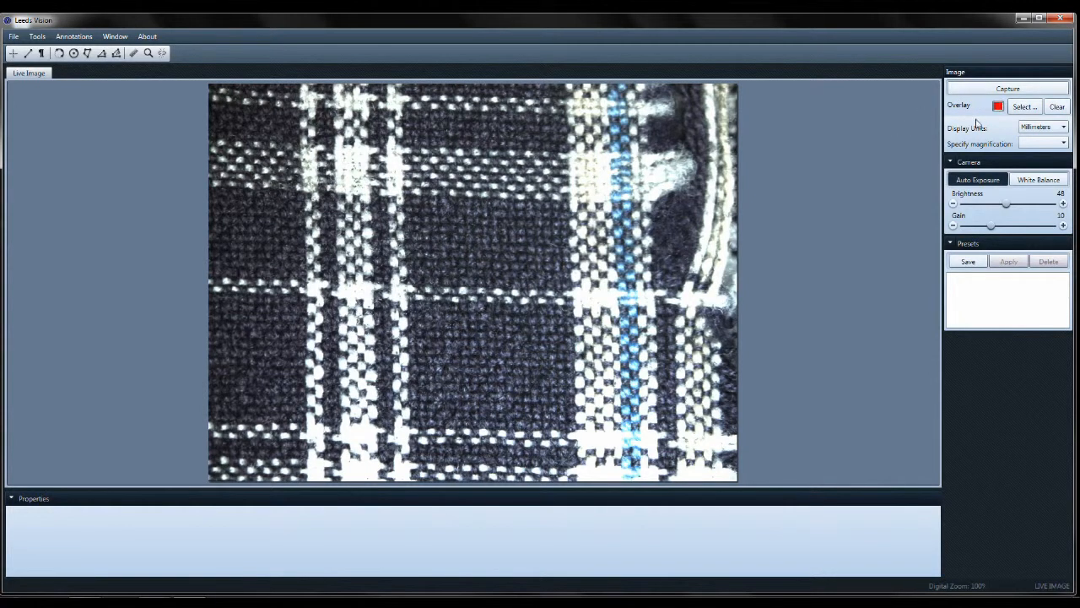
pyautogui.click(1049, 145)
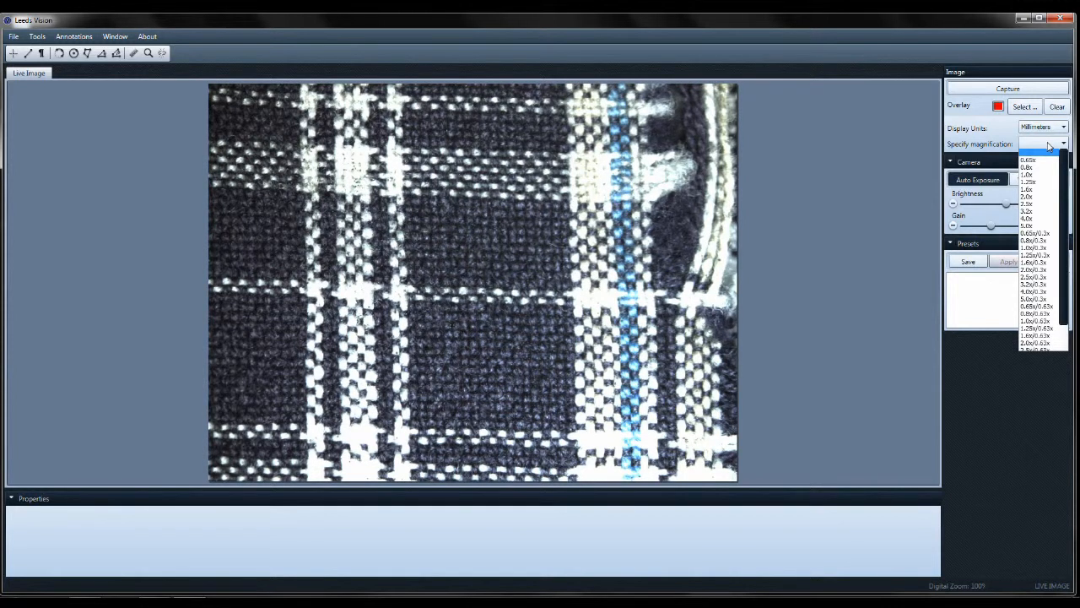
pyautogui.moveTo(1068, 172); pyautogui.dragTo(1068, 204)
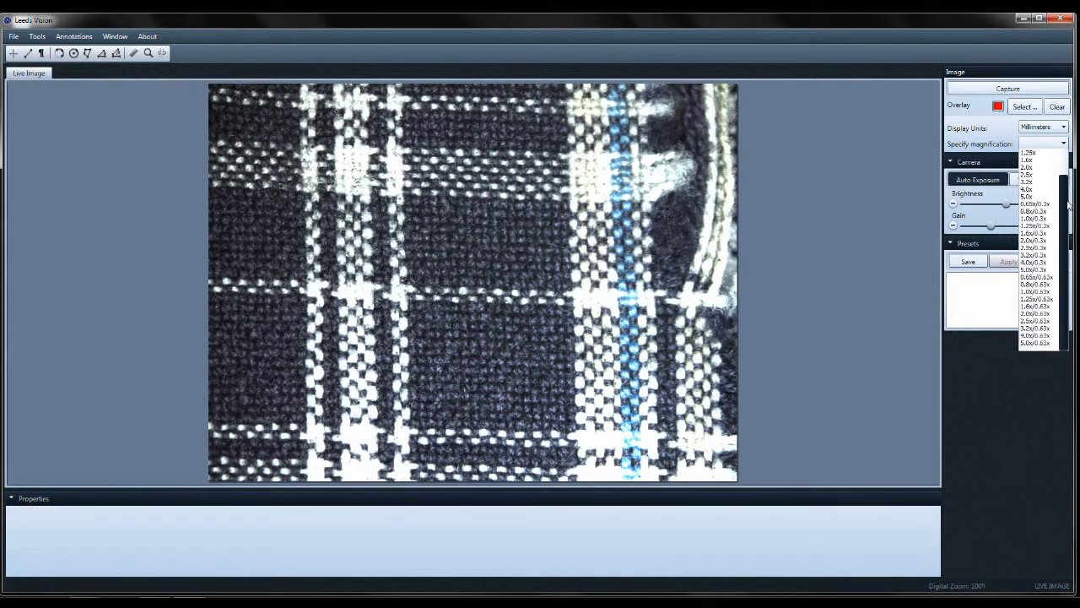
pyautogui.click(1034, 279)
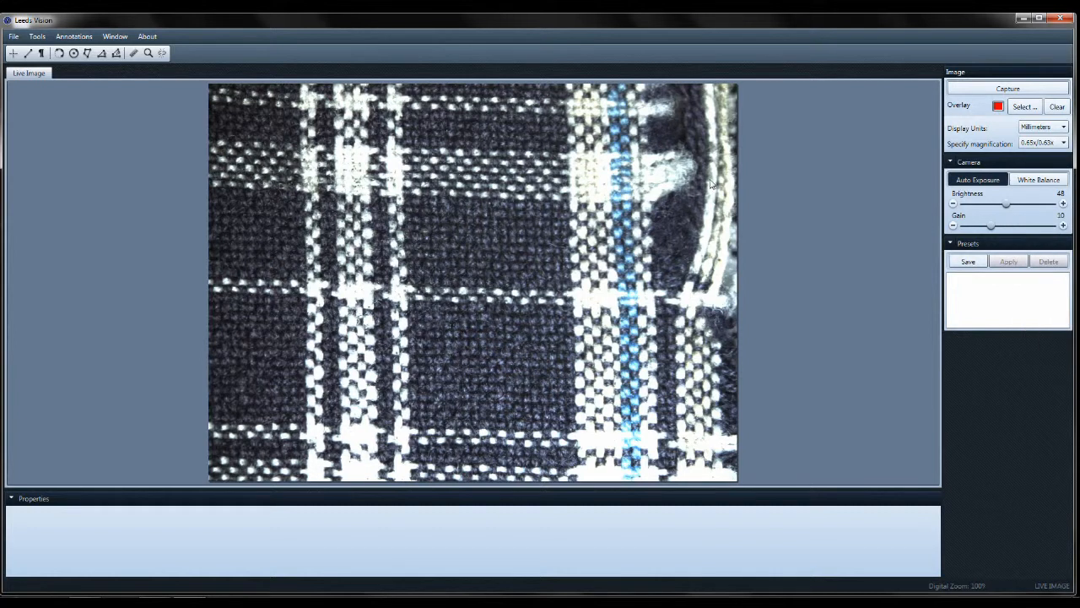
pyautogui.click(1042, 91)
pyautogui.click(64, 74)
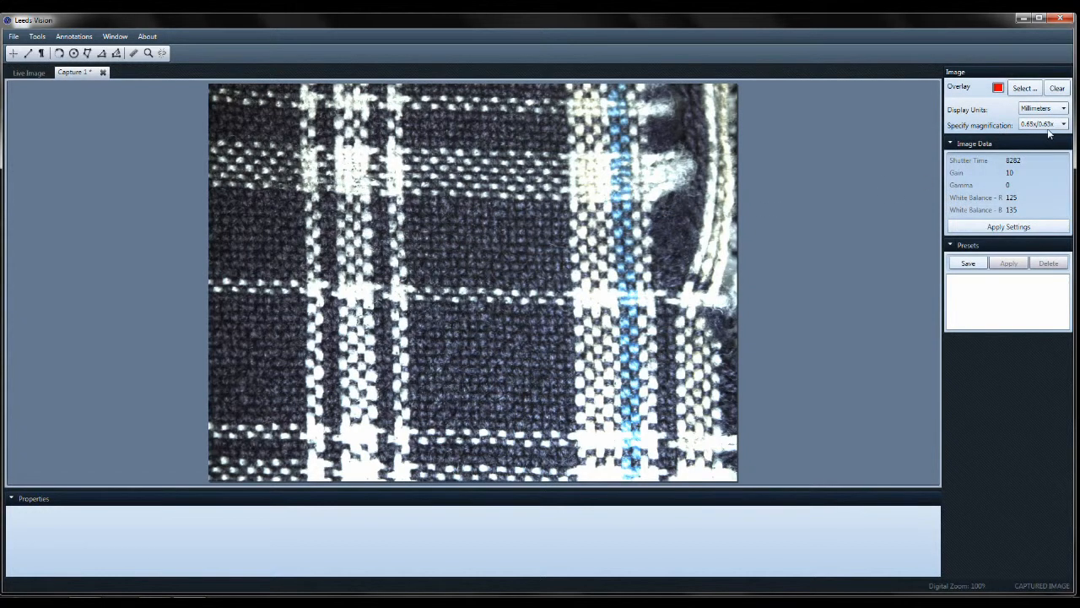
# - Return to the live image, set its magnification to 0.65x/0.63x and capture the purple fabric
pyautogui.click(24, 74)
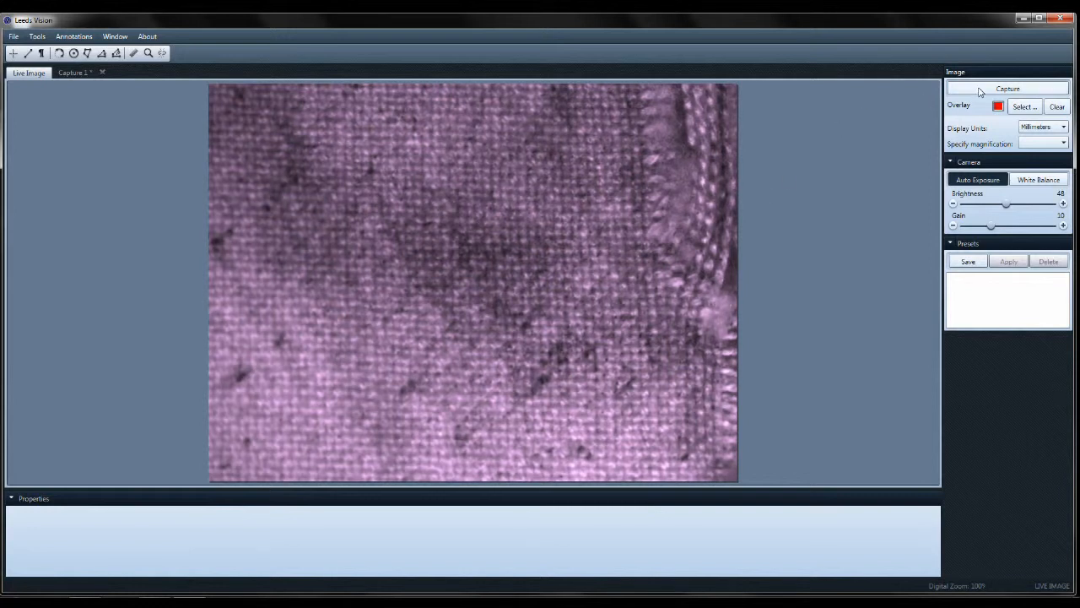
pyautogui.click(1026, 145)
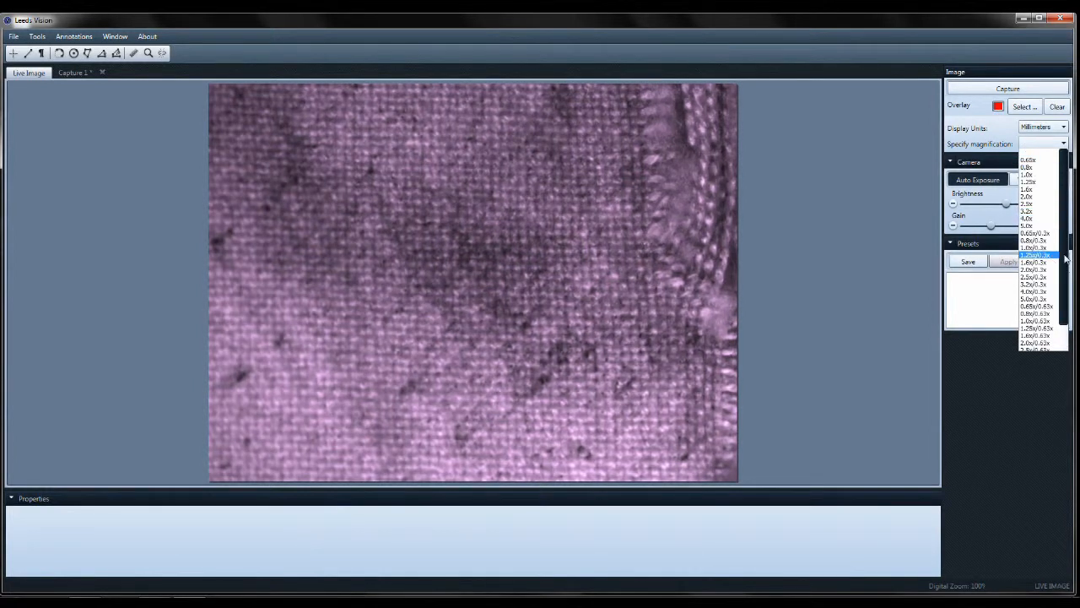
pyautogui.click(1052, 313)
pyautogui.click(72, 74)
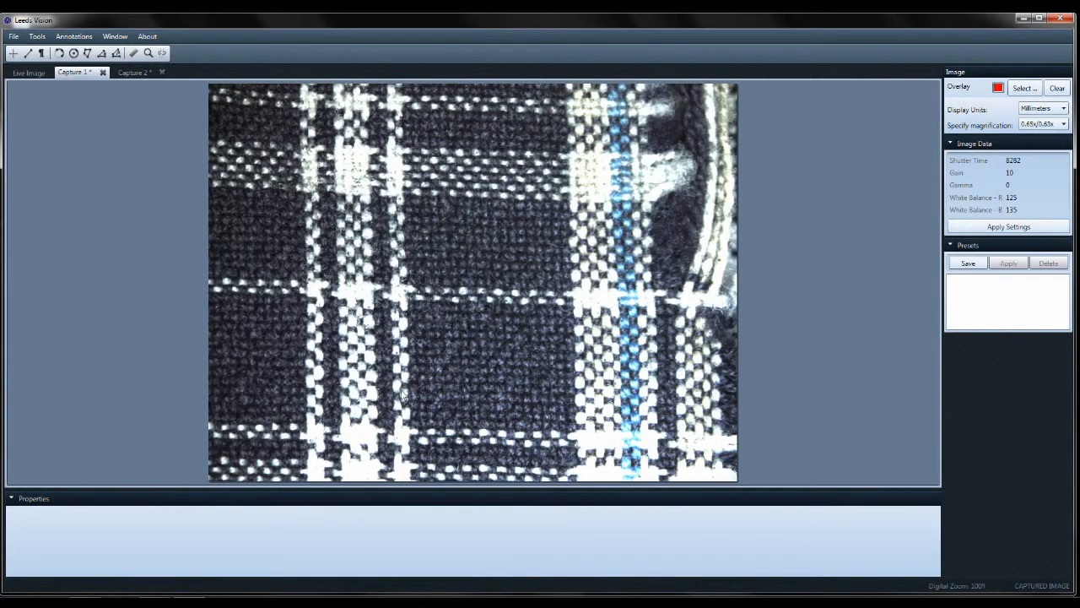
pyautogui.click(125, 73)
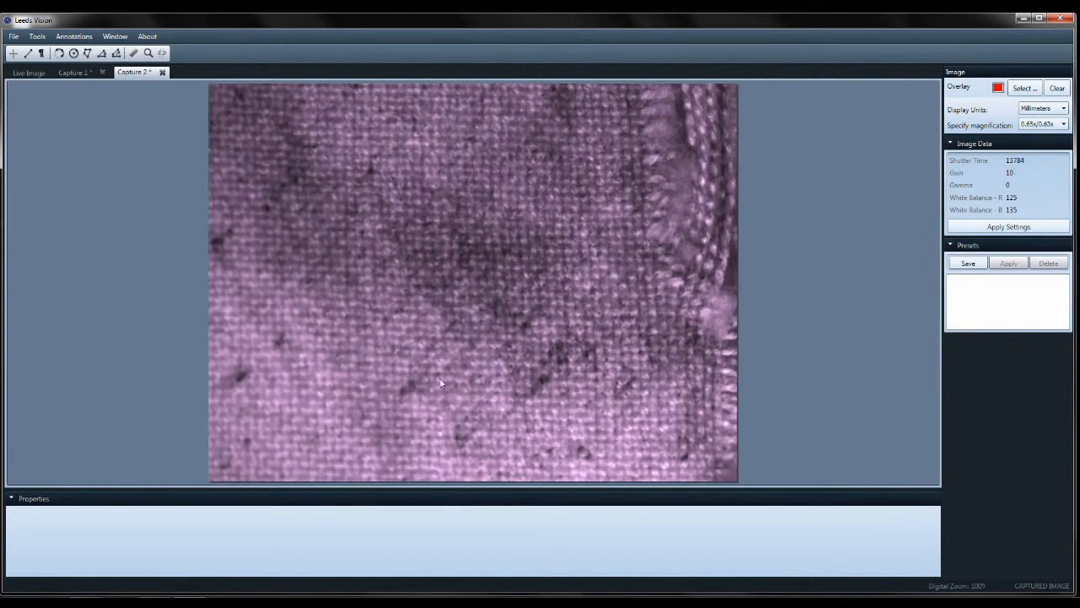
# - On Capture 1, draw a near-vertical measurement line about 6.14 mm long beside the wide white stripe and move its label clear above it
pyautogui.click(72, 73)
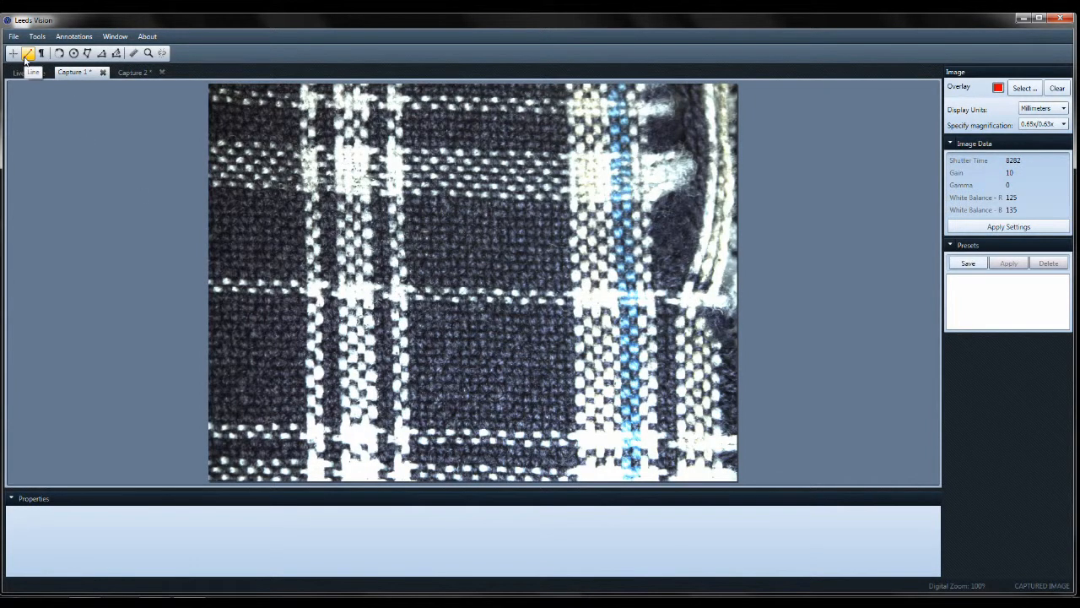
pyautogui.click(28, 53)
pyautogui.moveTo(338, 147); pyautogui.dragTo(343, 288)
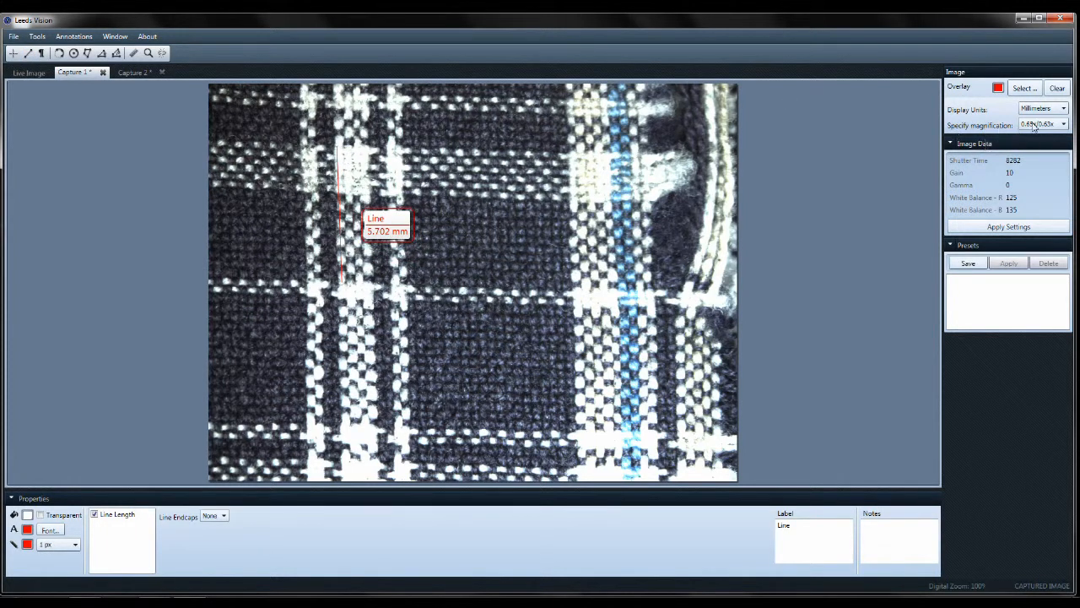
pyautogui.moveTo(387, 231); pyautogui.dragTo(366, 129)
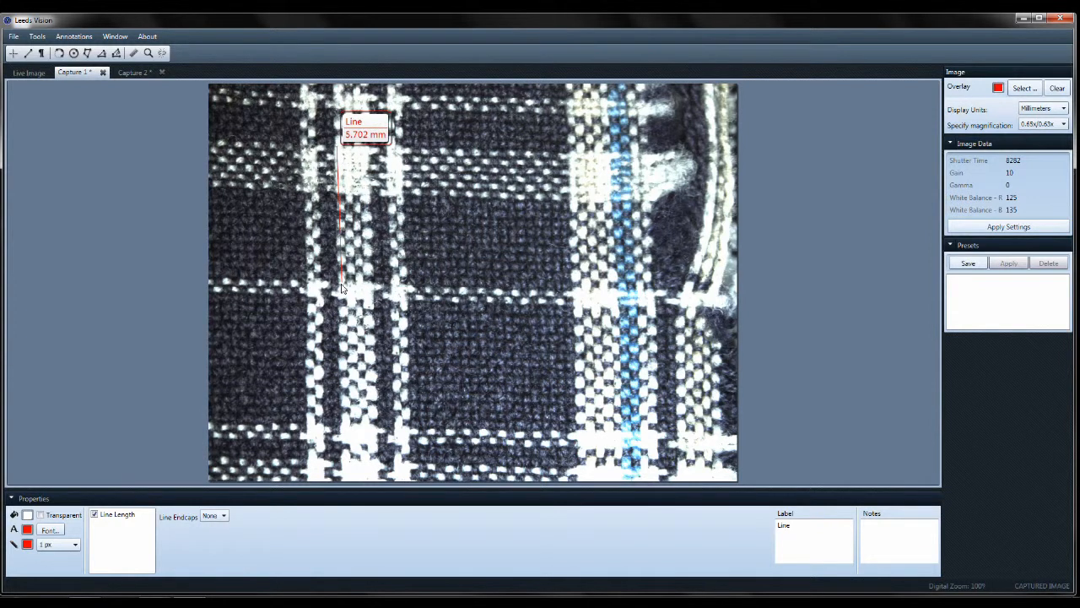
pyautogui.moveTo(342, 285); pyautogui.dragTo(341, 300)
# - Draw a three-point circle about 5.48 mm in diameter around the line and a polygon of about 18.5 sq. mm over the blue stripe
pyautogui.click(28, 53)
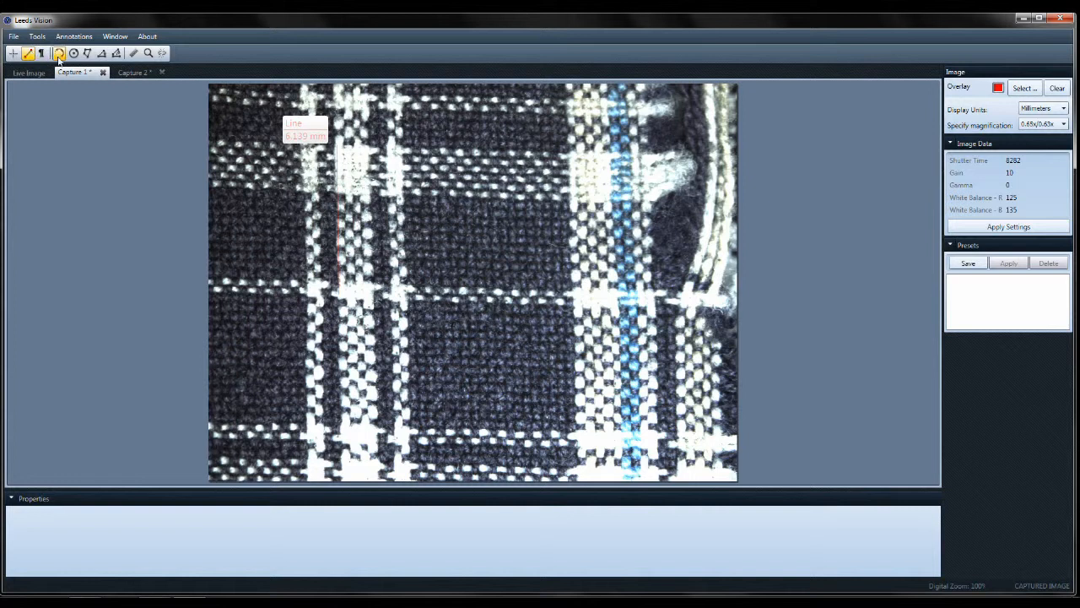
pyautogui.click(59, 55)
pyautogui.click(357, 136)
pyautogui.click(414, 157)
pyautogui.click(426, 221)
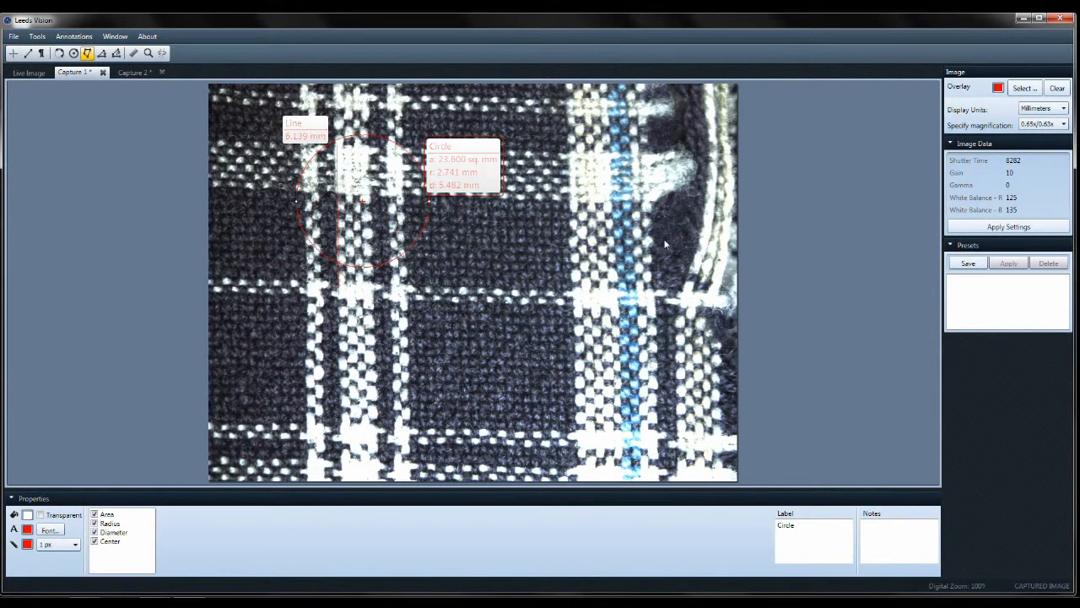
pyautogui.moveTo(593, 157)
pyautogui.mouseDown()
pyautogui.moveTo(546, 215)
pyautogui.moveTo(601, 287)
pyautogui.moveTo(648, 245)
pyautogui.moveTo(590, 143)
pyautogui.mouseUp()
# - Measure an angle of about 72° with its vertex on the narrow white stripe and place its label beside the opening
pyautogui.click(101, 53)
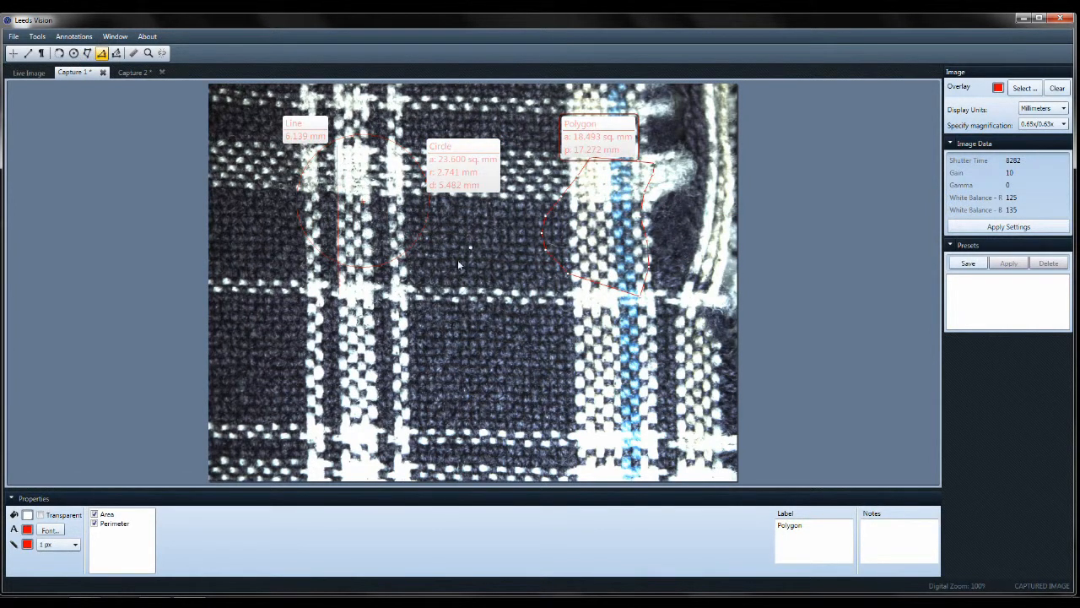
pyautogui.click(402, 315)
pyautogui.click(504, 368)
pyautogui.moveTo(489, 346); pyautogui.dragTo(523, 328)
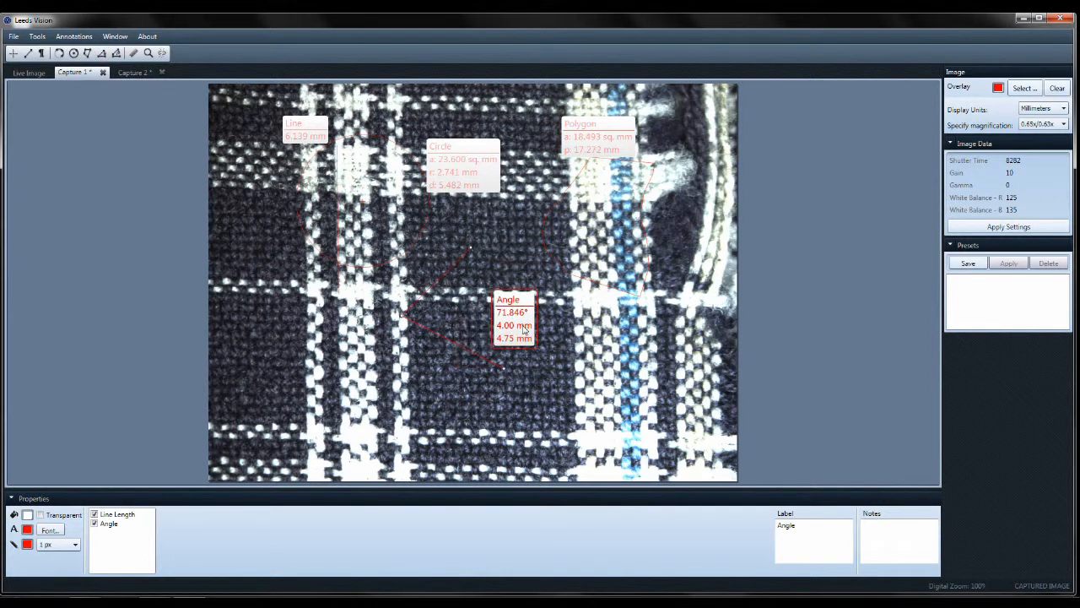
pyautogui.click(603, 422)
# - Set the angle annotation's lines to 3 px cyan and move its label closer to the vertex
pyautogui.click(458, 187)
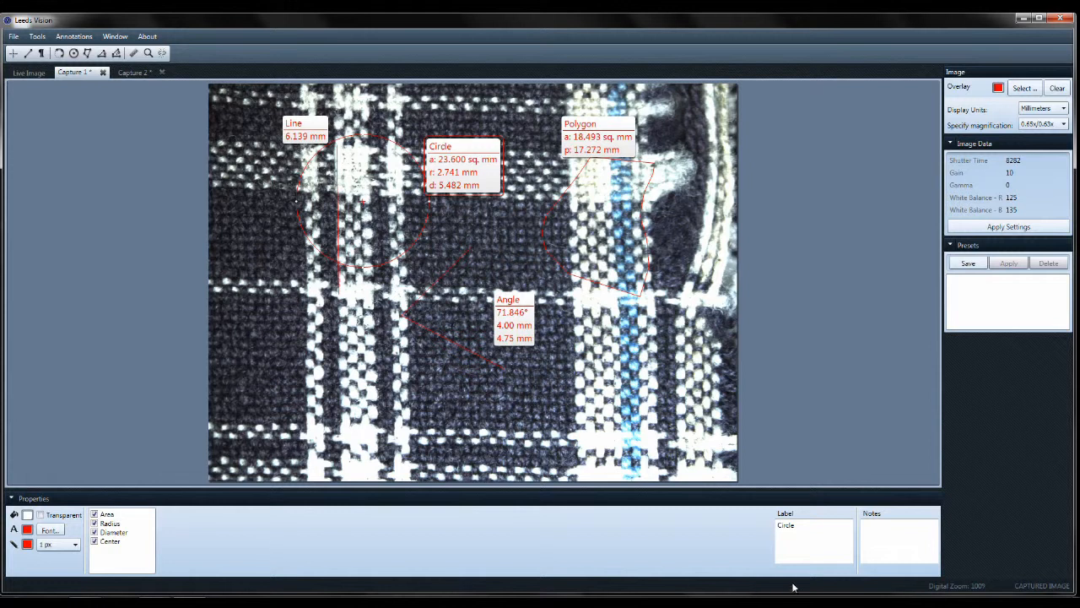
pyautogui.click(510, 319)
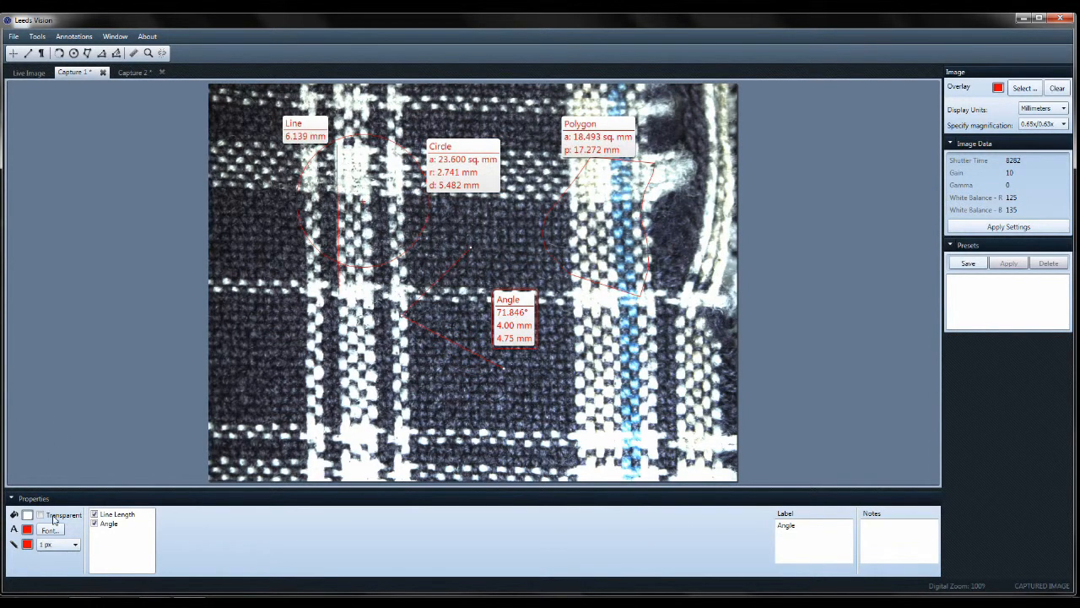
pyautogui.click(63, 545)
pyautogui.click(57, 570)
pyautogui.click(27, 543)
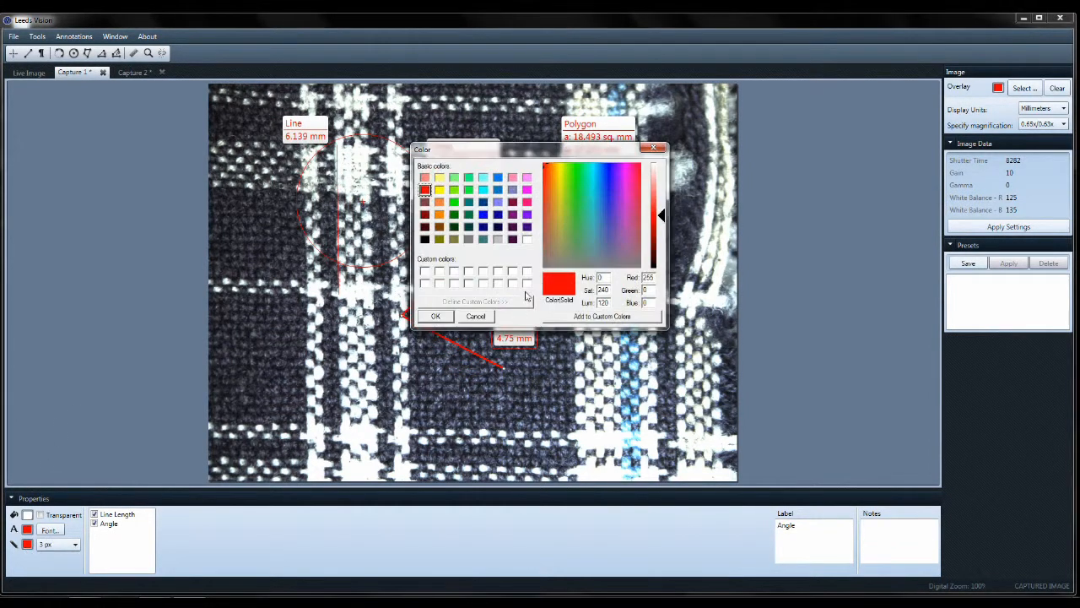
pyautogui.click(485, 190)
pyautogui.click(436, 316)
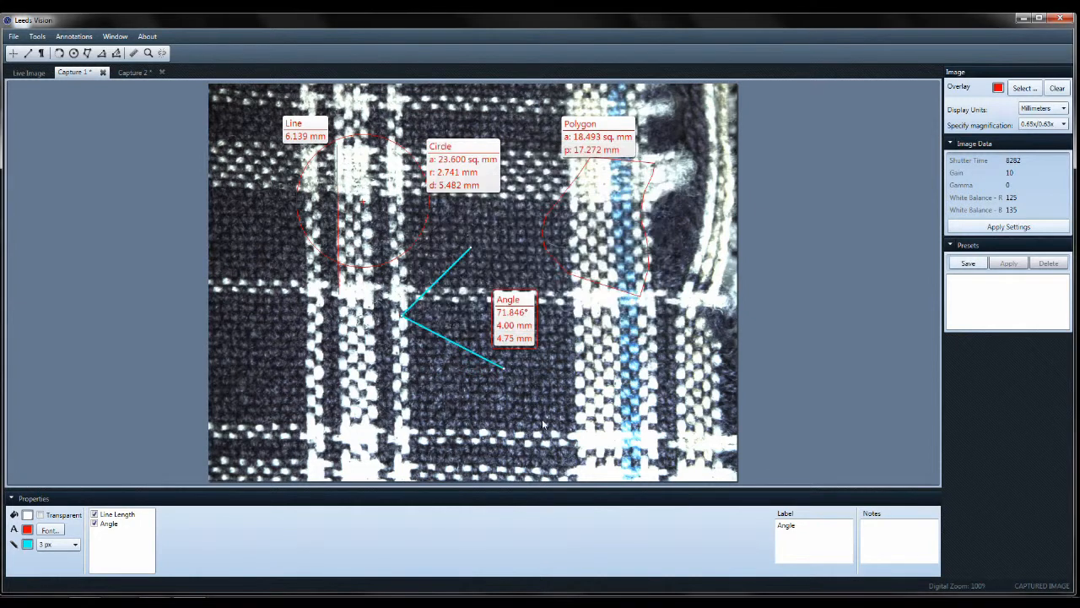
pyautogui.moveTo(515, 335); pyautogui.dragTo(499, 327)
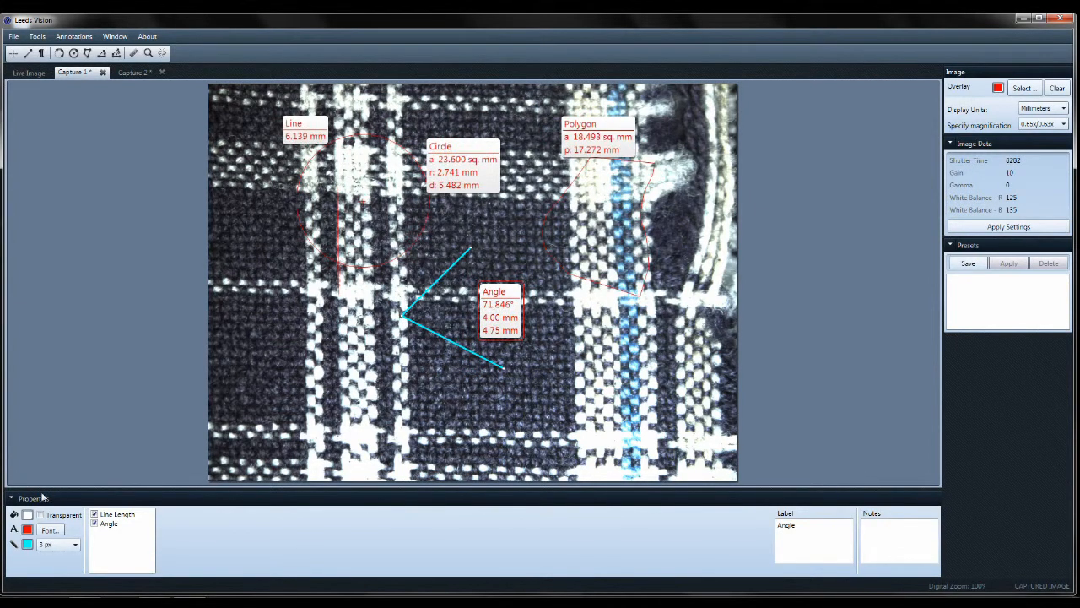
# - Create a side-by-side comparison of Capture 2 with Capture 1
pyautogui.click(135, 73)
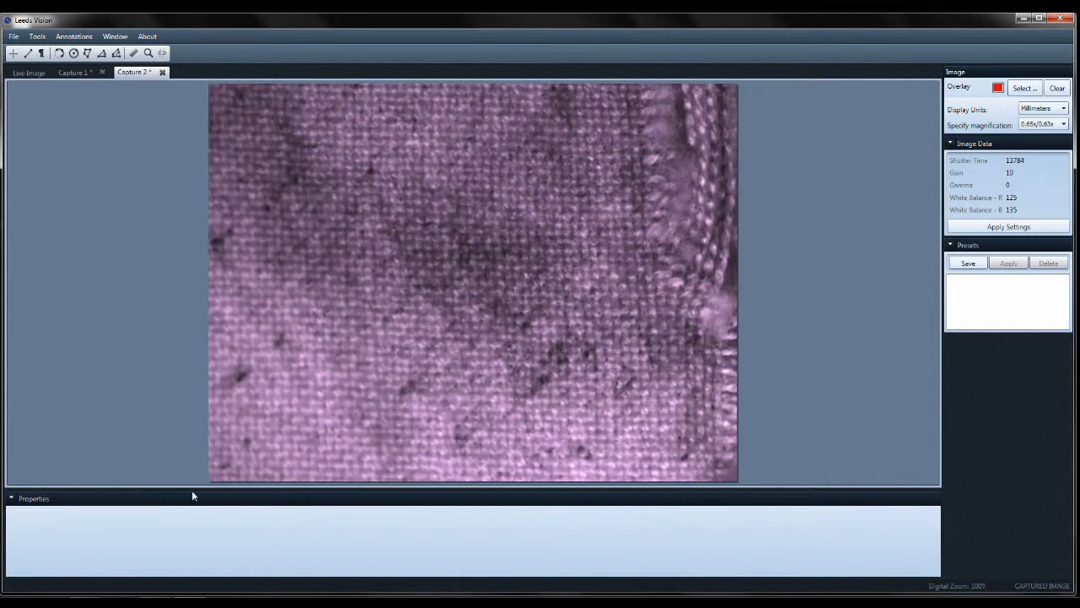
pyautogui.click(74, 73)
pyautogui.click(138, 73)
pyautogui.click(38, 37)
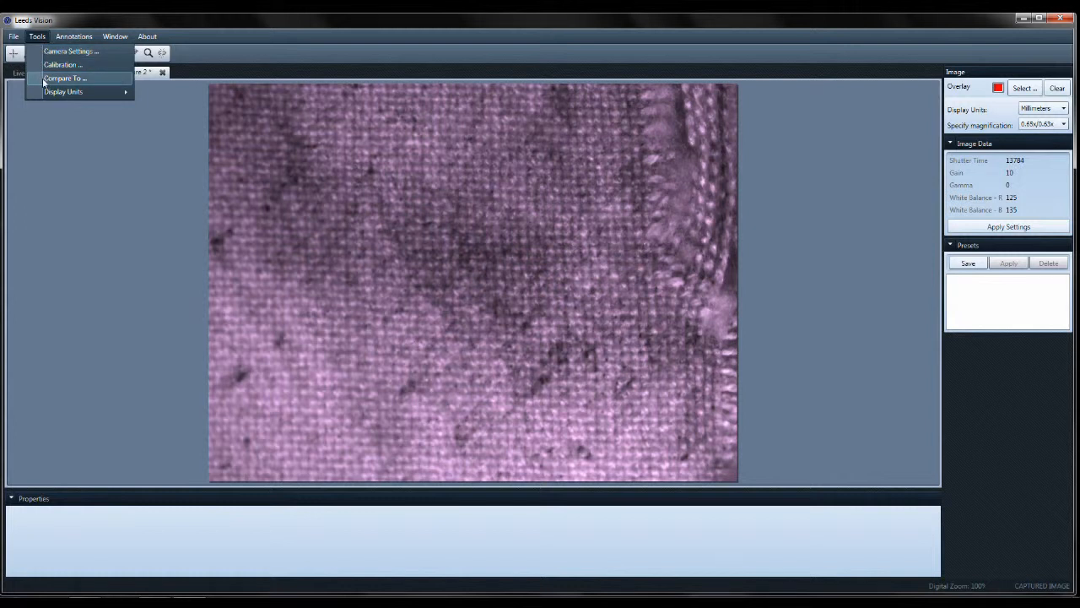
pyautogui.click(43, 78)
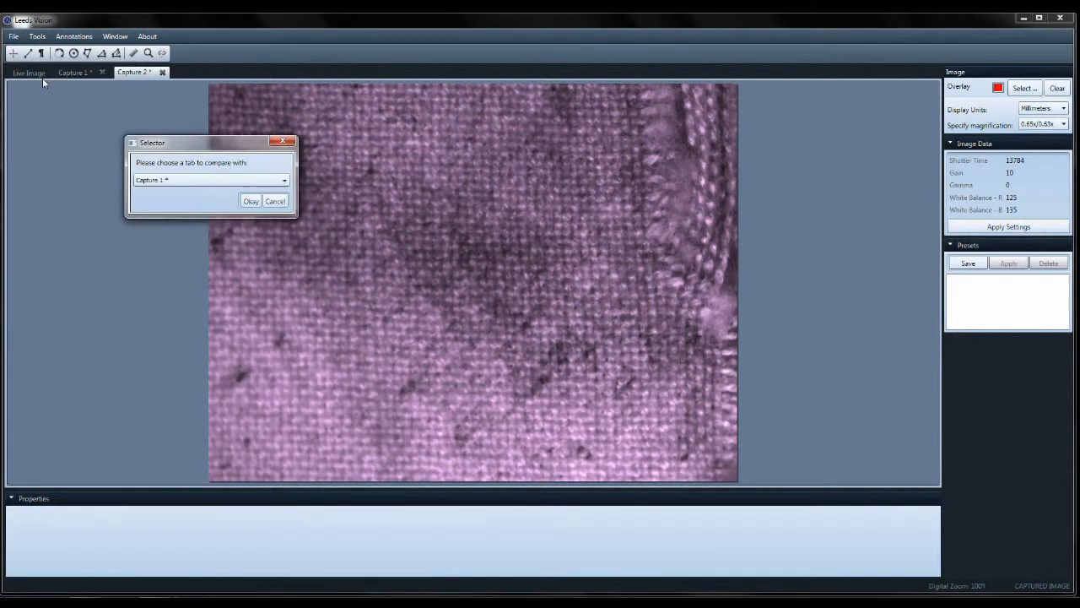
pyautogui.click(162, 181)
pyautogui.click(162, 189)
pyautogui.click(246, 203)
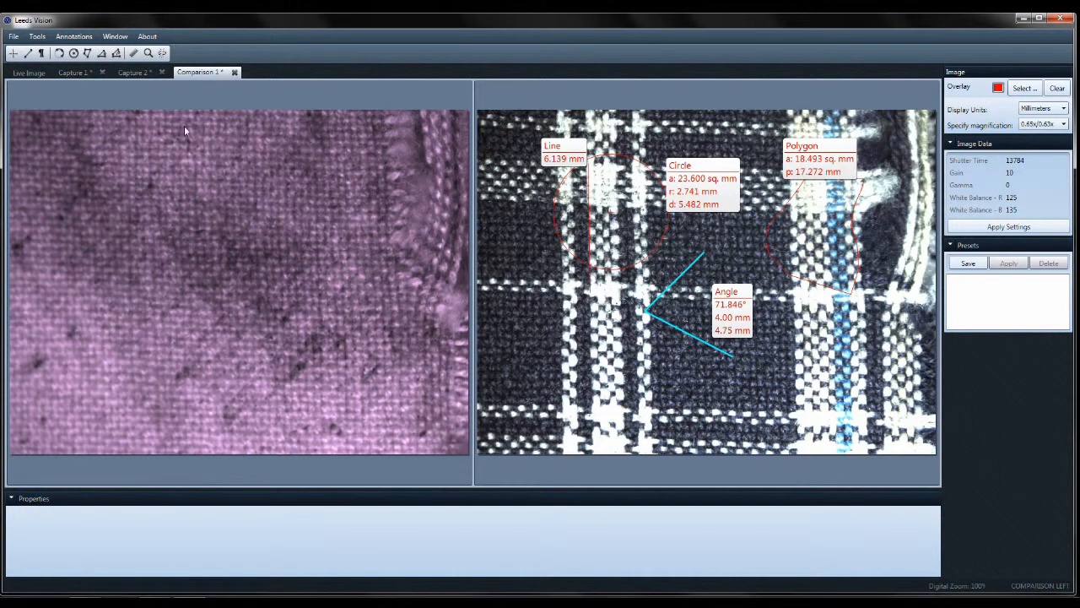
# - Delete all annotations from the plaid image in the comparison
pyautogui.click(630, 383)
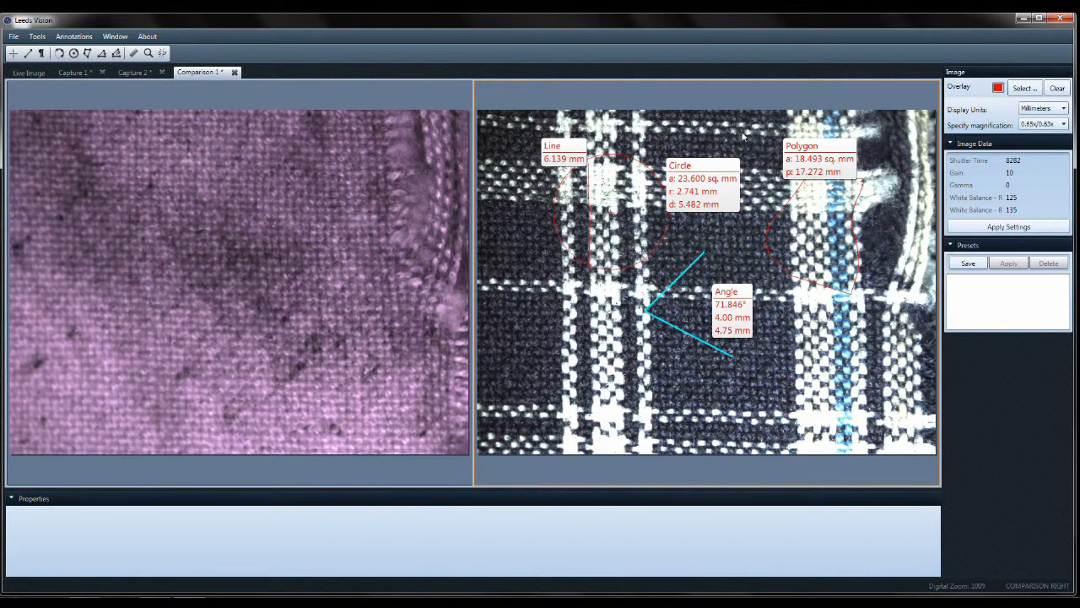
pyautogui.hotkey('ctrl', 'a')
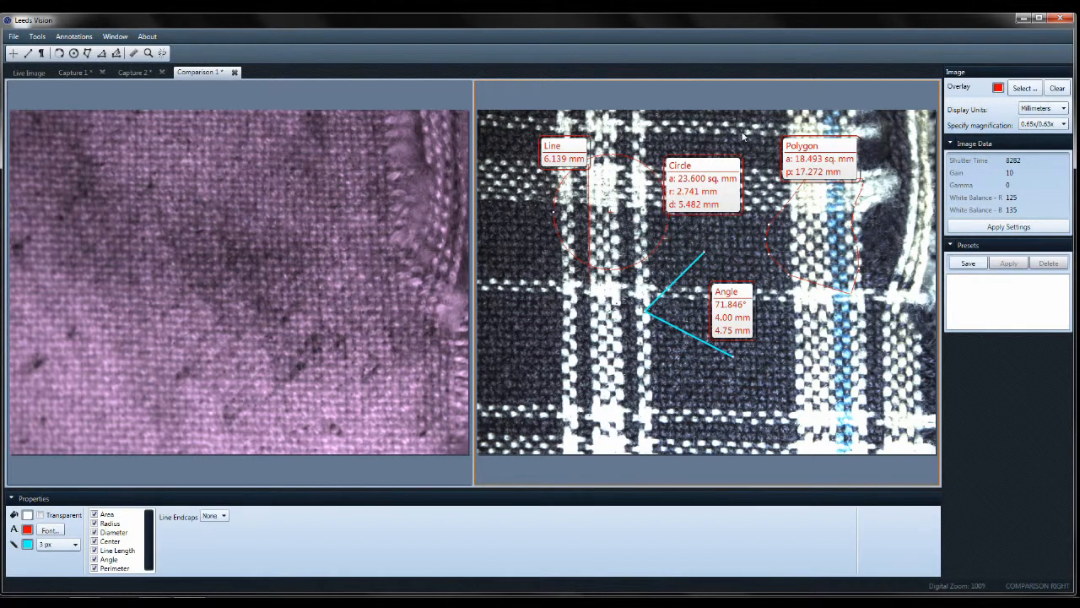
pyautogui.press('Delete')
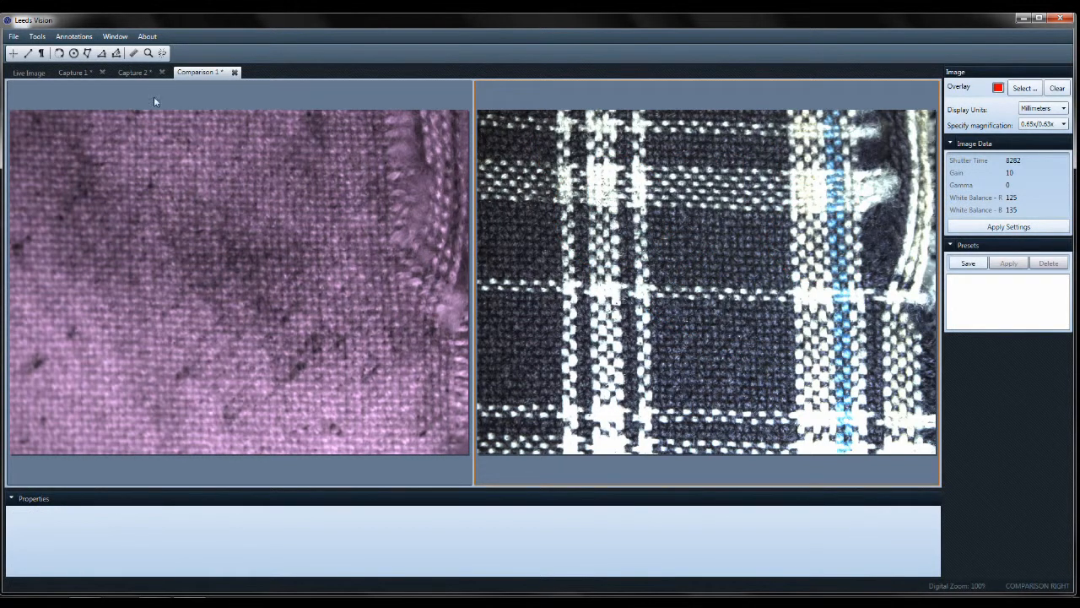
# - Link the two comparison images, then zoom in and pan them together from the purple fabric image
pyautogui.click(248, 245)
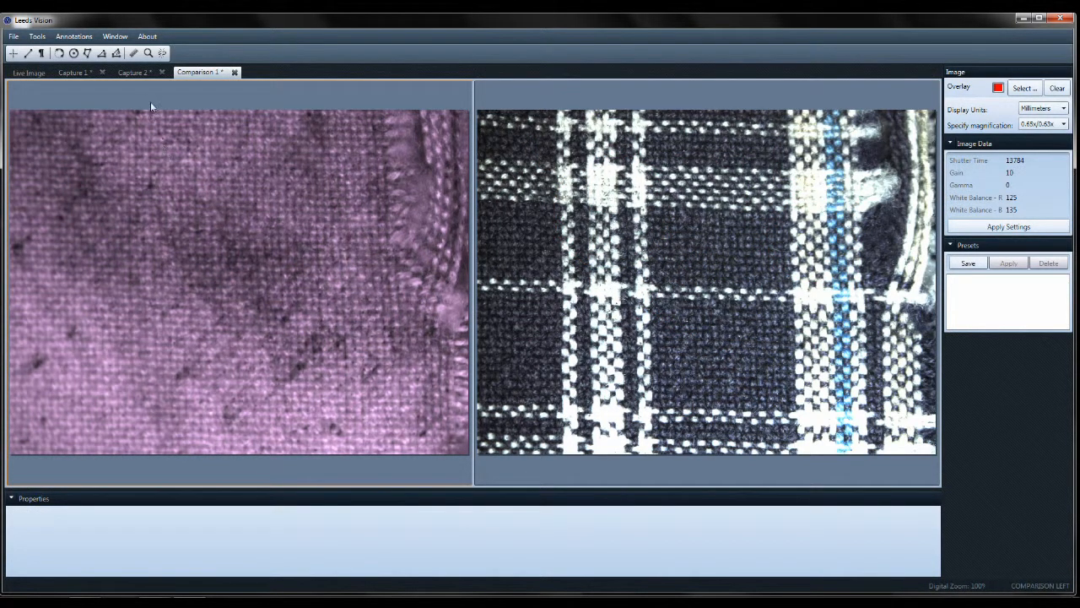
pyautogui.click(161, 54)
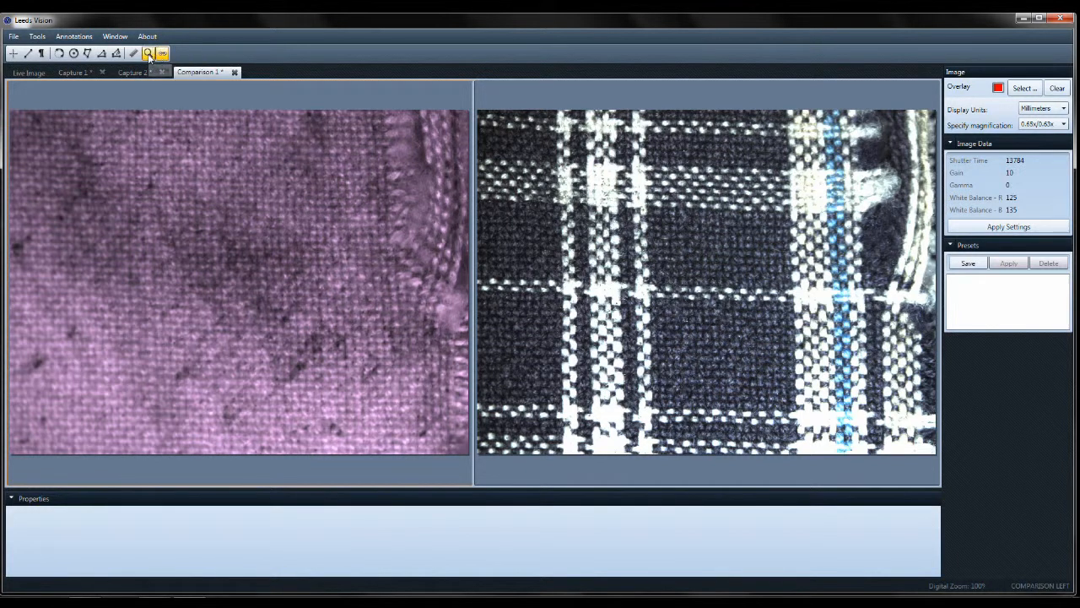
pyautogui.click(148, 55)
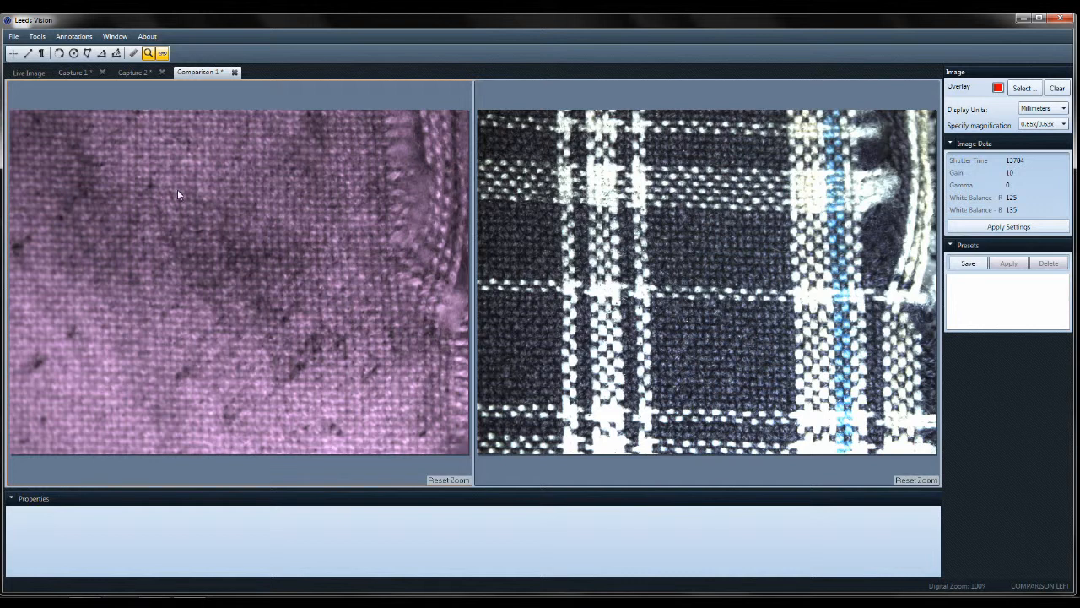
pyautogui.scroll(2, 178, 195)
pyautogui.moveTo(316, 297); pyautogui.dragTo(163, 224)
pyautogui.moveTo(121, 285); pyautogui.dragTo(284, 309)
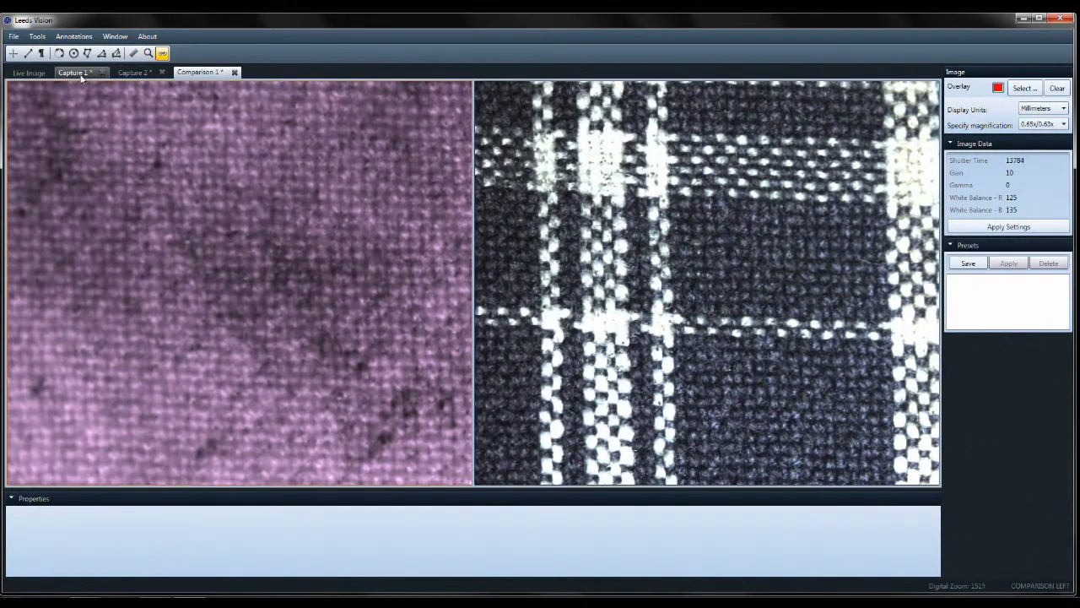
# - Draw a linked diagonal line about 11.09 mm long between two dark specks on the purple fabric, move its label aside and zoom out
pyautogui.click(28, 54)
pyautogui.moveTo(235, 273); pyautogui.dragTo(382, 433)
pyautogui.moveTo(382, 319); pyautogui.dragTo(306, 242)
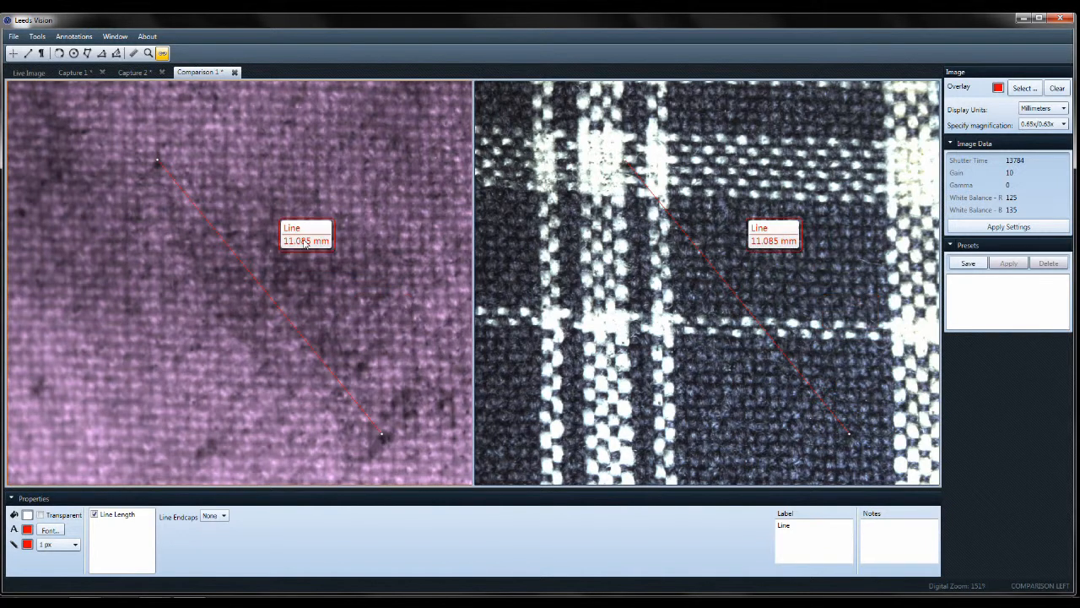
pyautogui.click(148, 53)
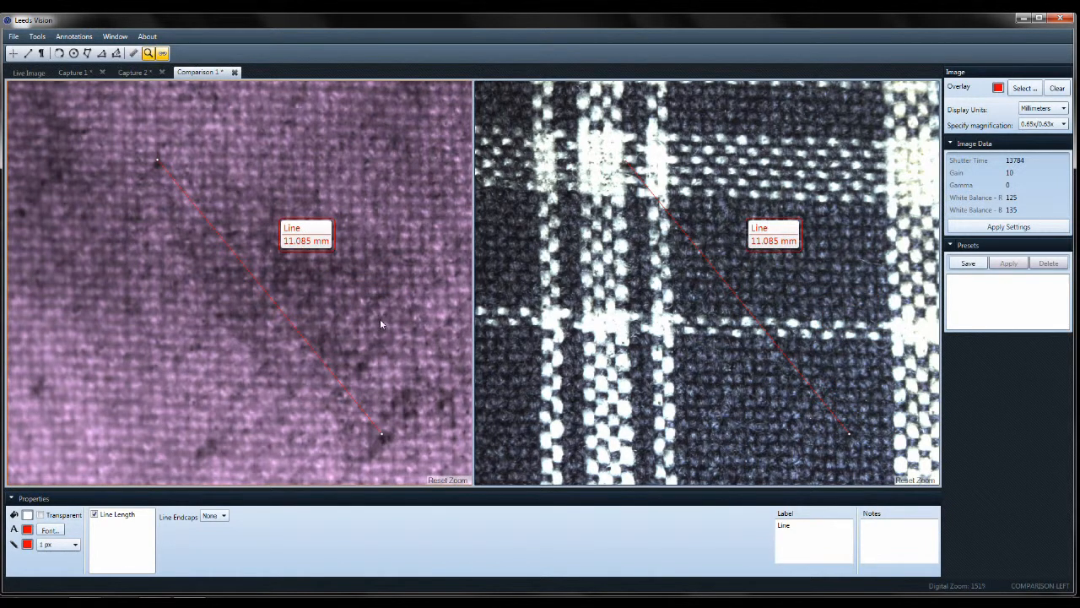
pyautogui.scroll(-3, 380, 318)
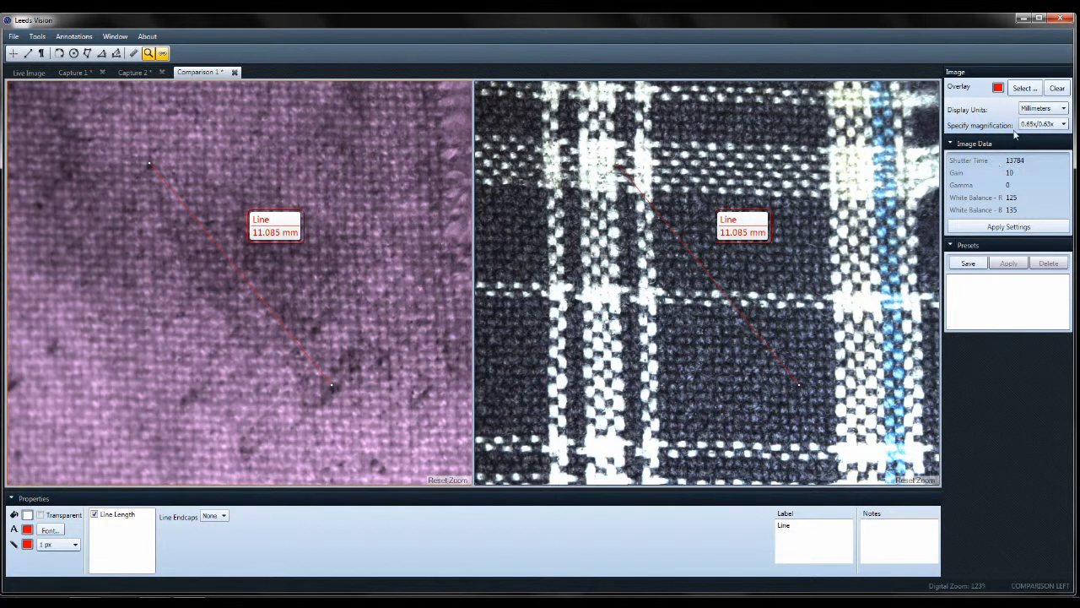
# - Draw a linked polygon of about 14.8 sq. mm beside the seam on the purple fabric, and reposition it and its label nearer the line
pyautogui.scroll(-2, 341, 265)
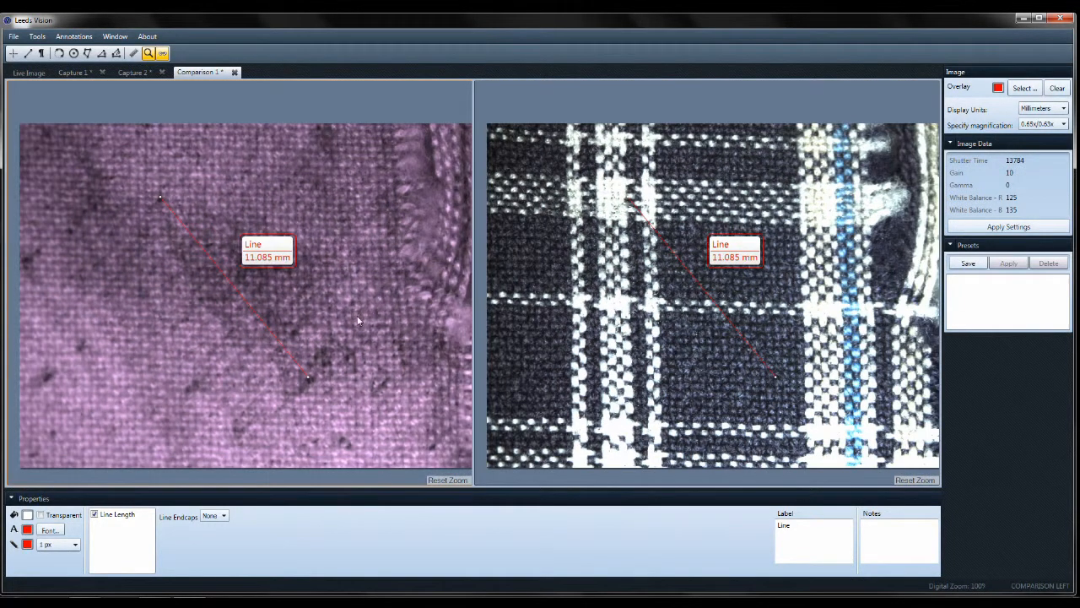
pyautogui.scroll(-1, 351, 310)
pyautogui.click(87, 53)
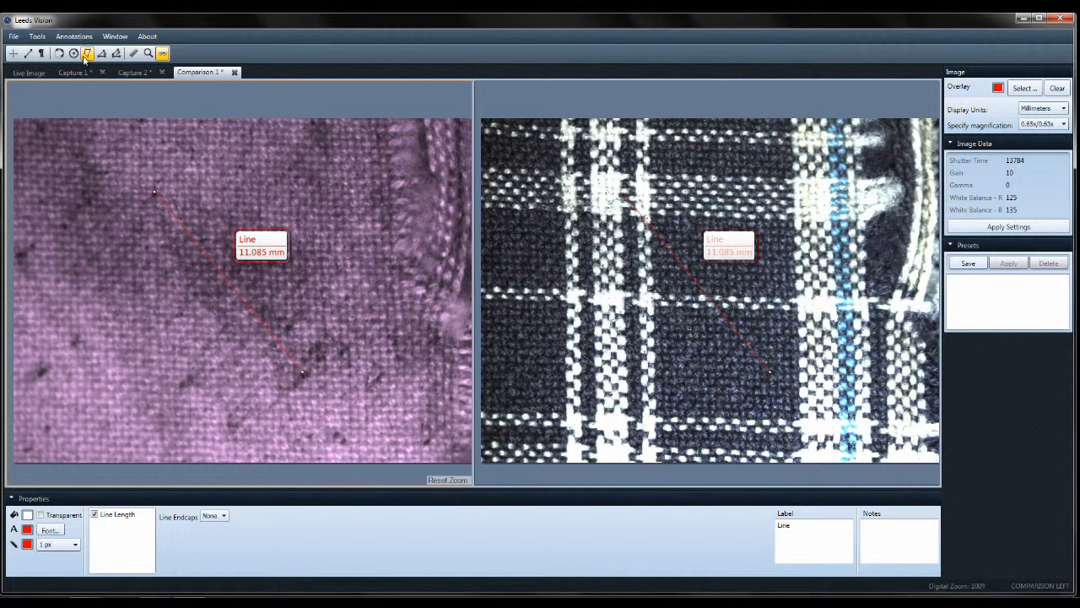
pyautogui.click(360, 187)
pyautogui.click(340, 221)
pyautogui.click(353, 272)
pyautogui.click(385, 286)
pyautogui.click(403, 272)
pyautogui.click(419, 241)
pyautogui.click(409, 218)
pyautogui.click(405, 198)
pyautogui.click(407, 179)
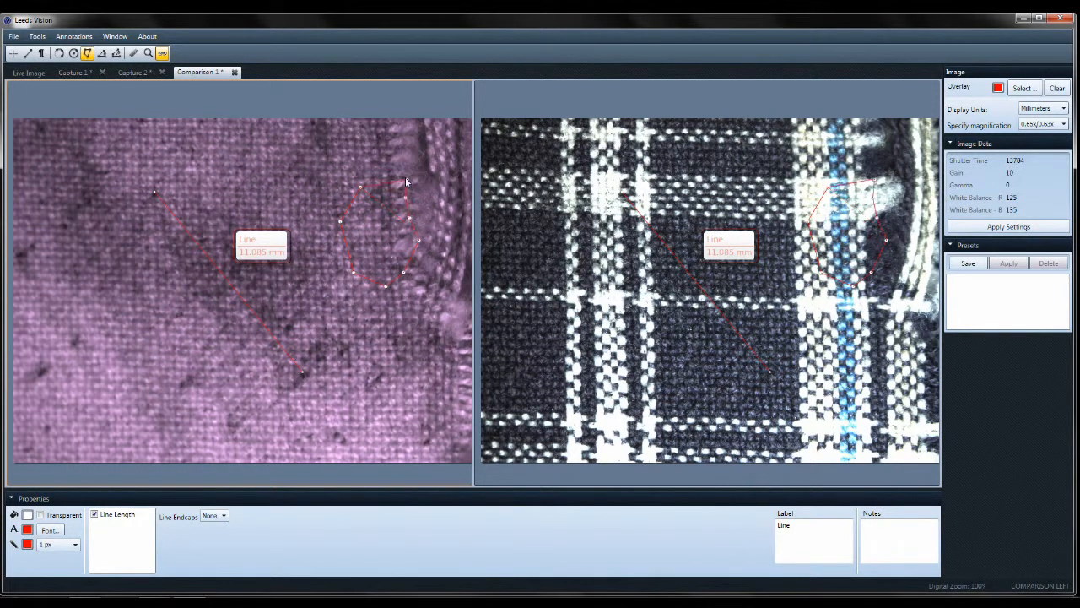
pyautogui.doubleClick(371, 156)
pyautogui.moveTo(380, 222); pyautogui.dragTo(331, 193)
pyautogui.moveTo(451, 243); pyautogui.dragTo(346, 287)
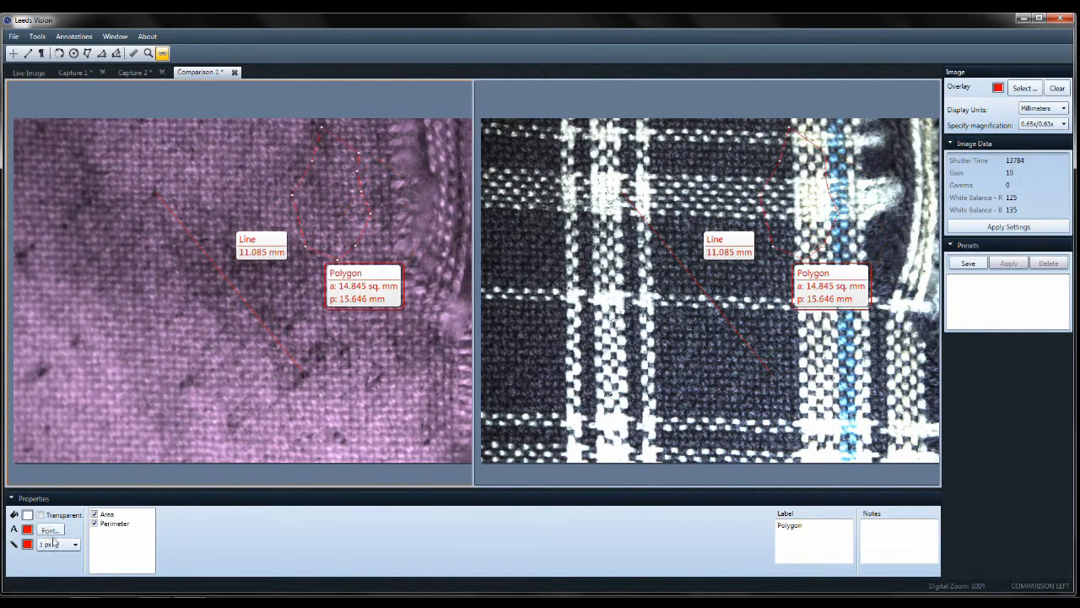
# - Set the polygon's outline on the purple fabric to 3 px thick and green, and deselect it
pyautogui.click(56, 544)
pyautogui.click(45, 571)
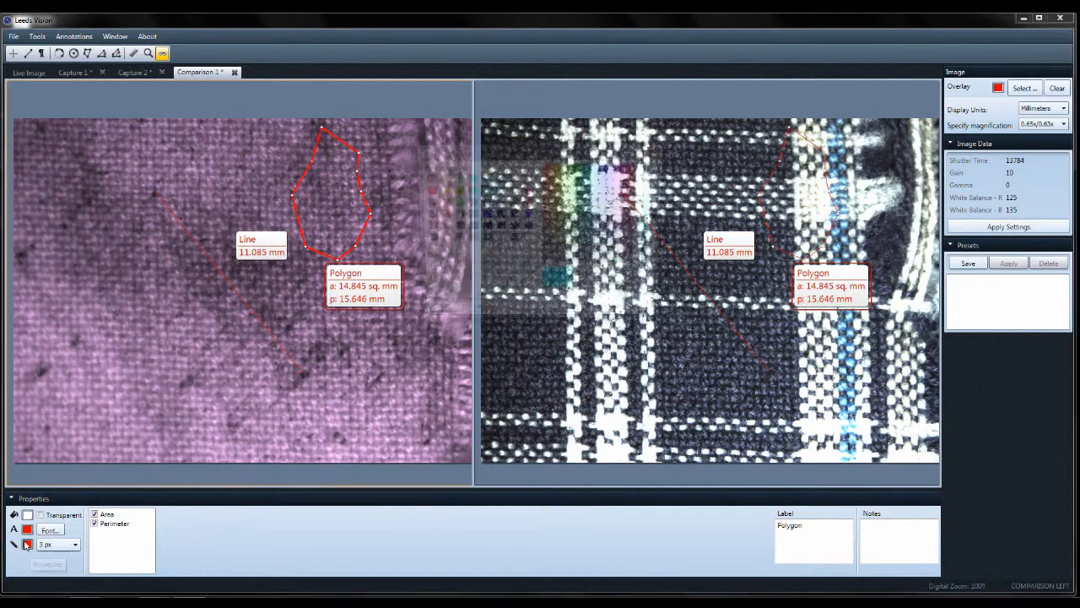
pyautogui.click(27, 544)
pyautogui.click(468, 190)
pyautogui.click(435, 316)
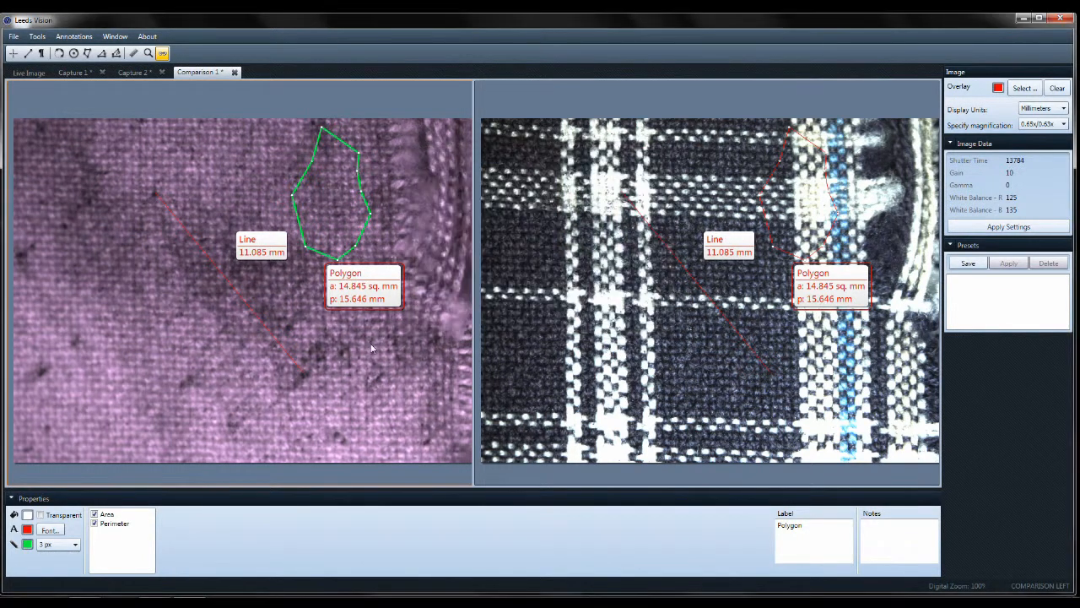
pyautogui.click(589, 383)
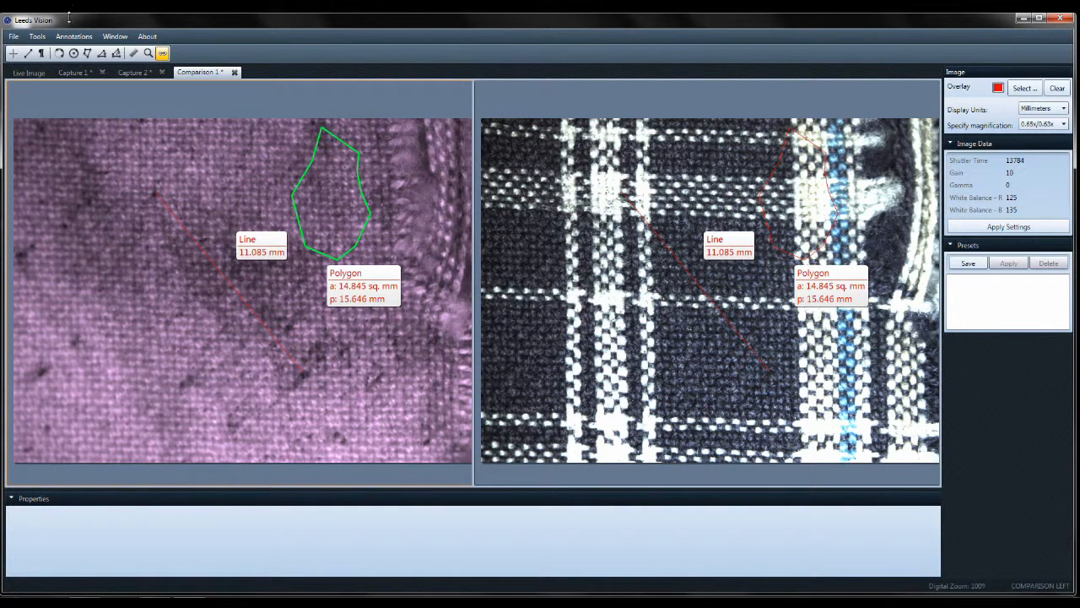
# - Examine the available file commands for saving the comparison and exporting annotated or raw images
pyautogui.click(13, 38)
pyautogui.click(11, 41)
pyautogui.click(13, 38)
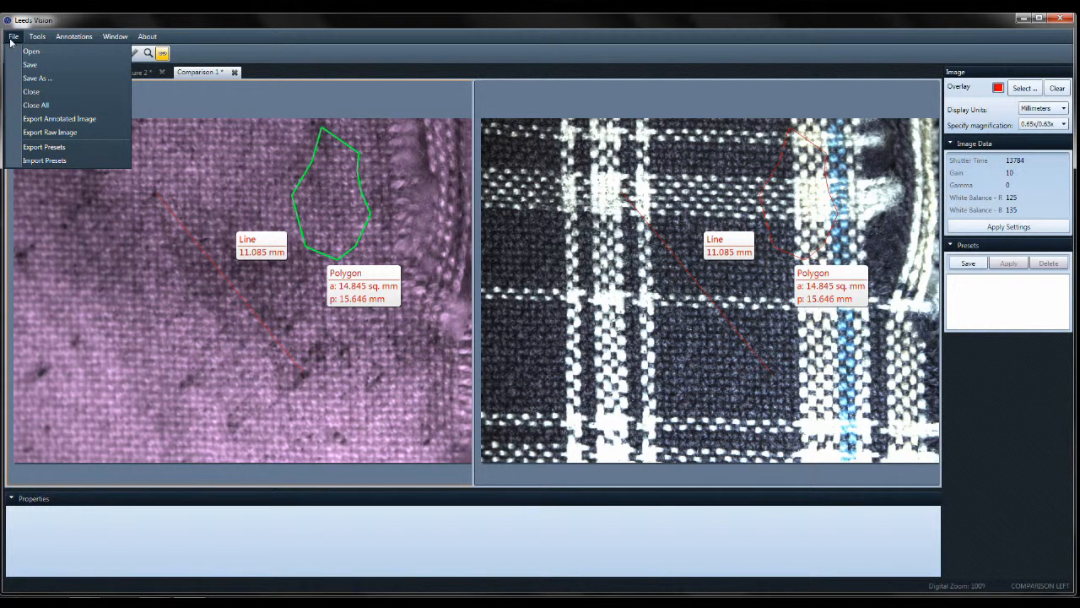
pyautogui.click(17, 39)
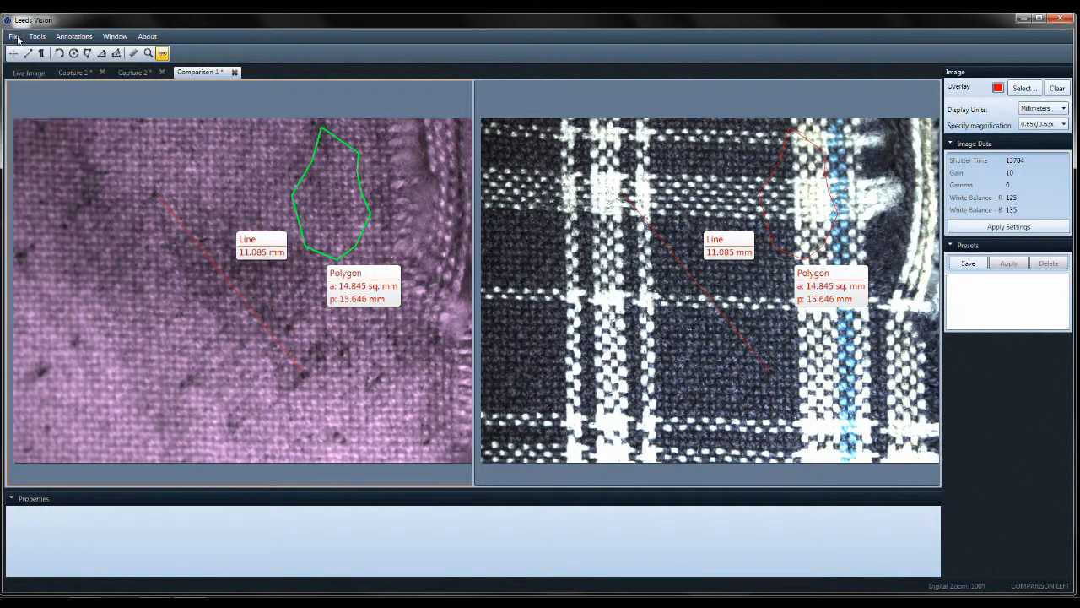
pyautogui.click(18, 39)
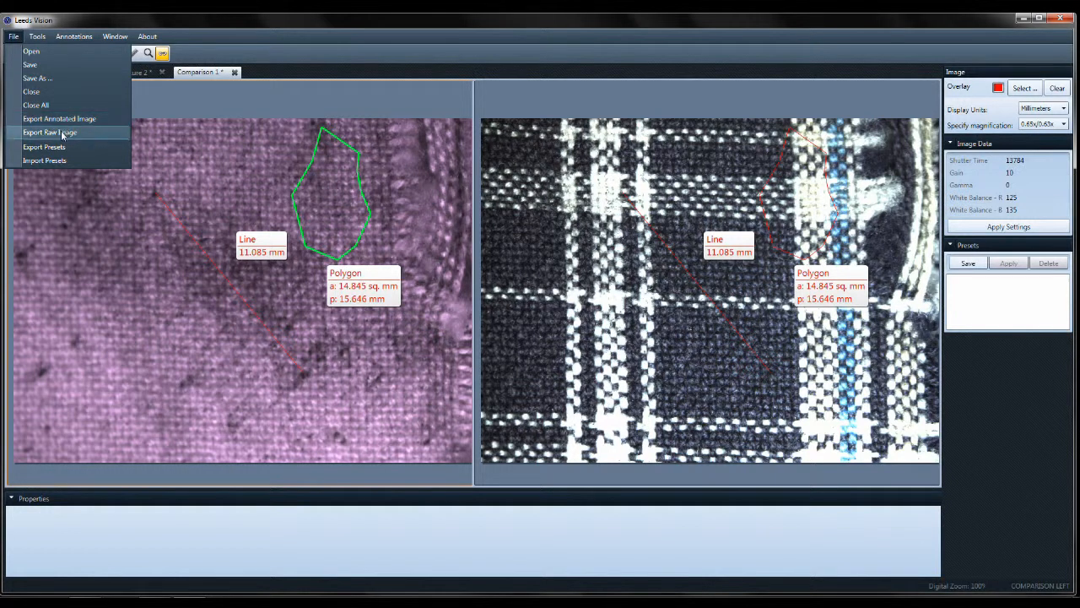
pyautogui.click(10, 39)
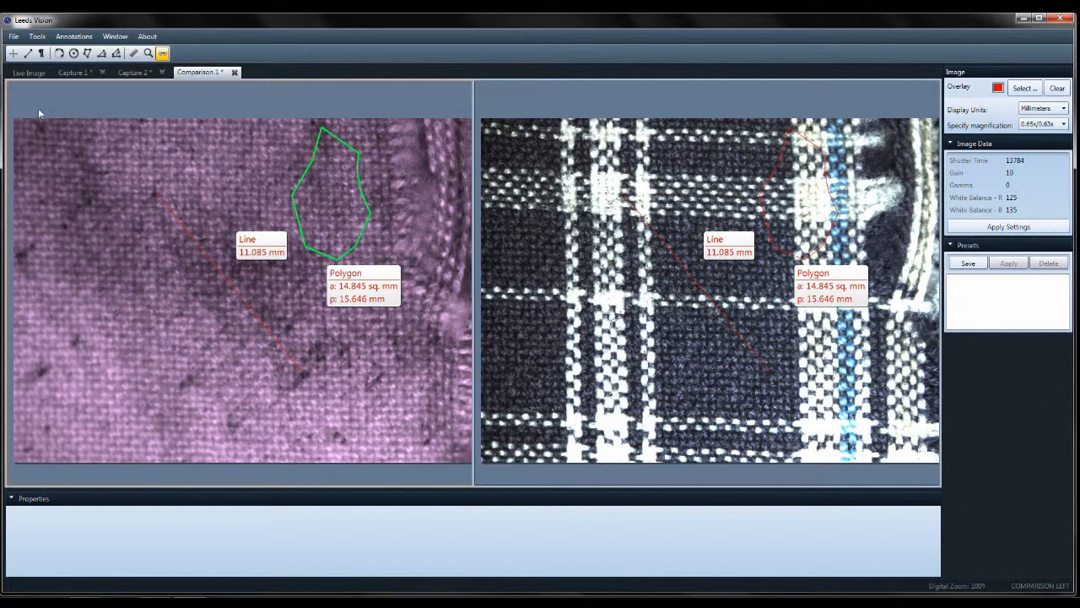
pyautogui.click(17, 38)
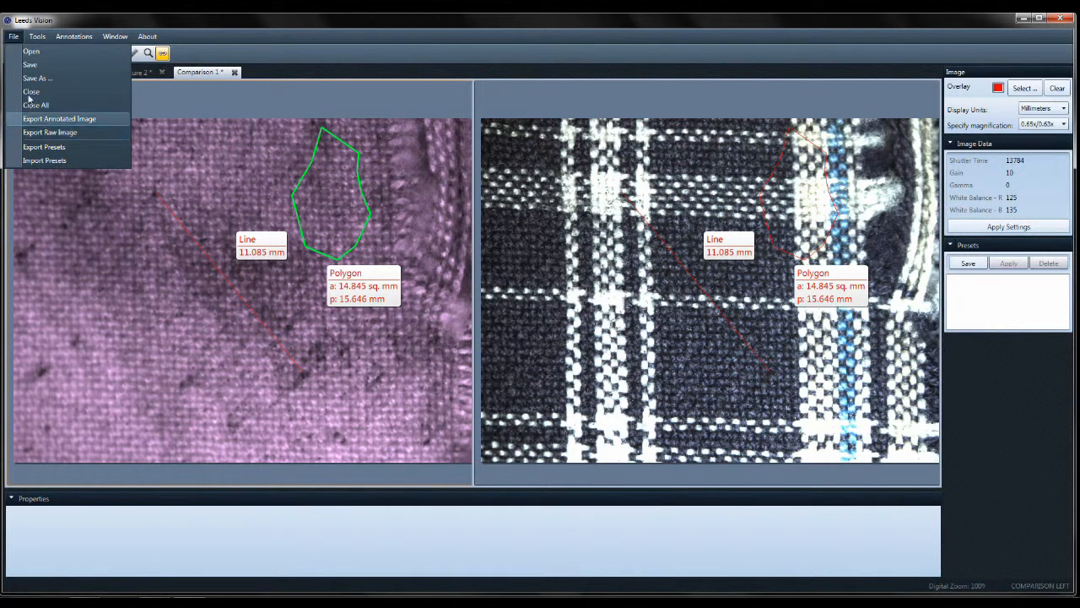
pyautogui.click(13, 38)
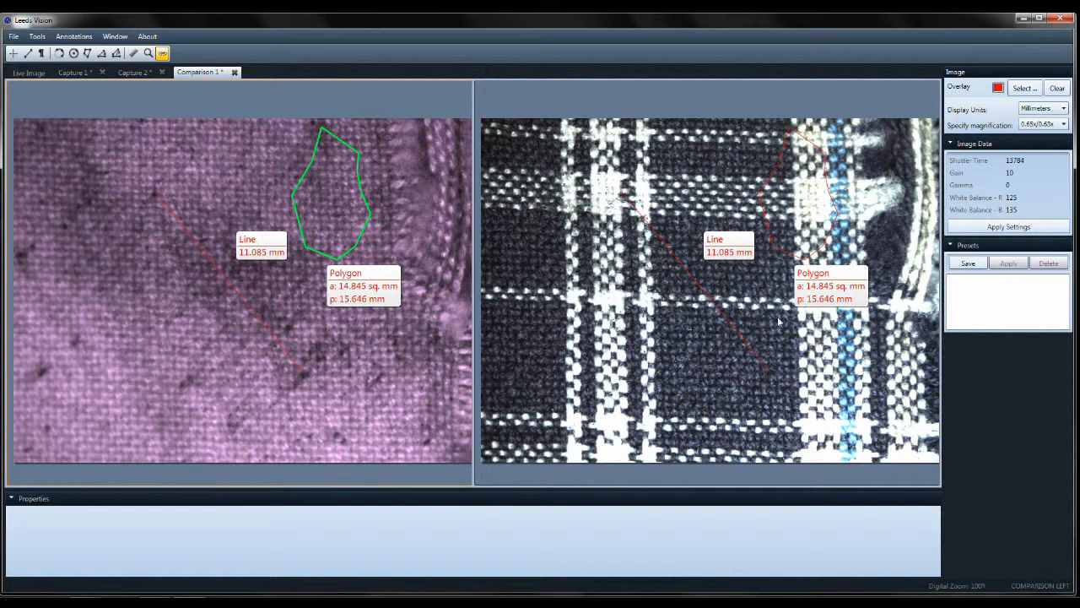
pyautogui.click(14, 36)
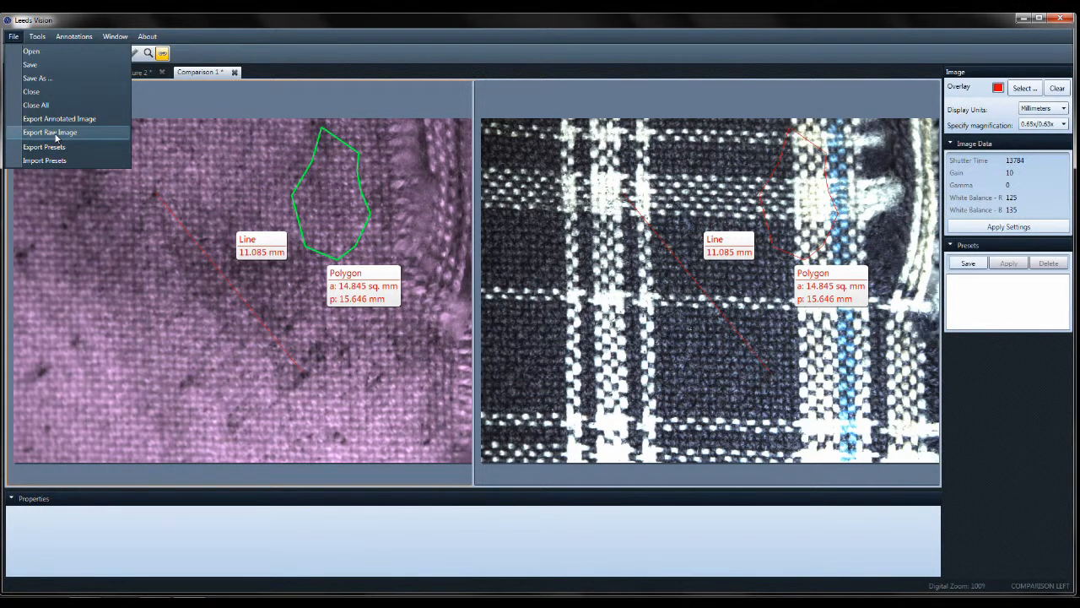
pyautogui.click(13, 36)
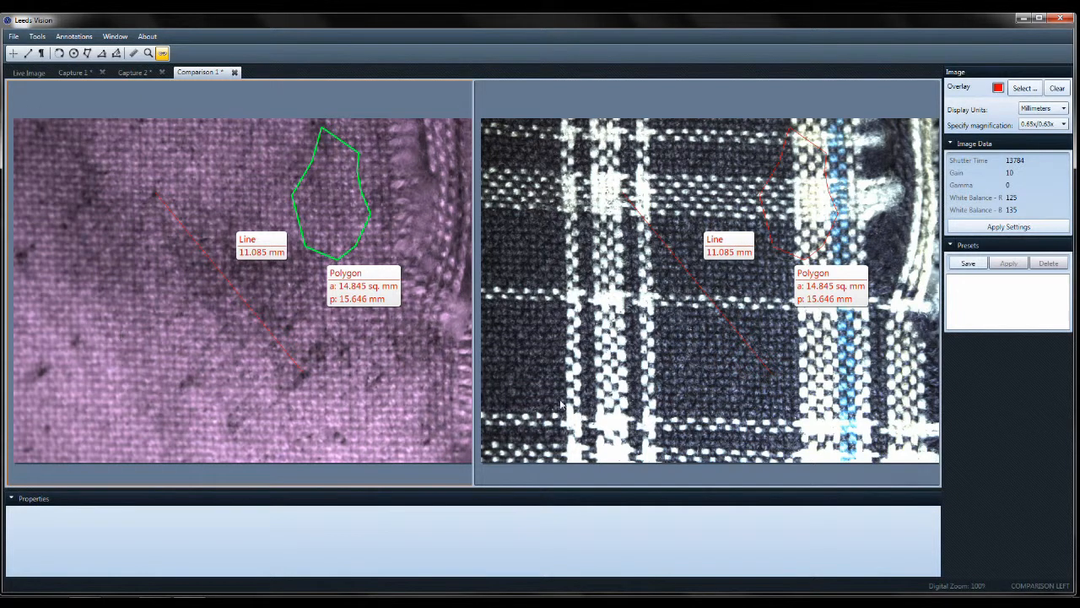